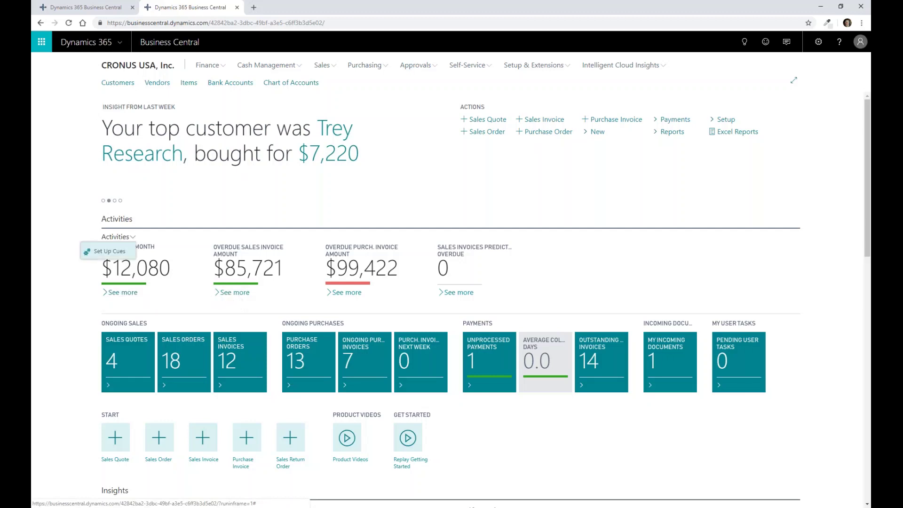
After checking the cue threshold setup, export Sales This Month ledger entries to Excel and open the workbook.
left_click(121, 241)
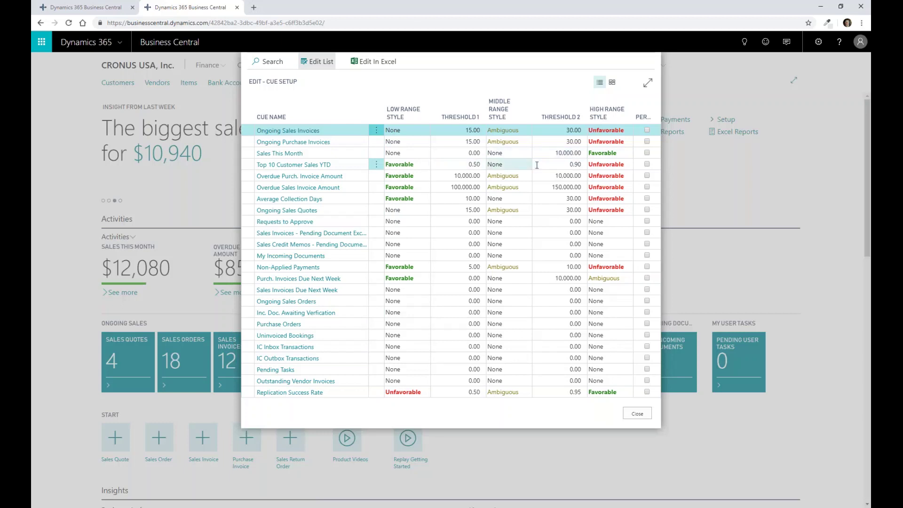
left_click(642, 417)
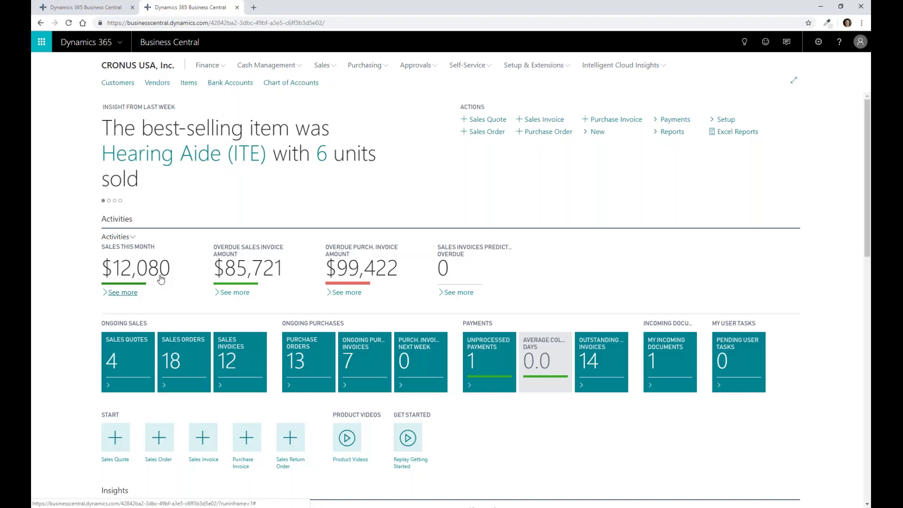
left_click(160, 279)
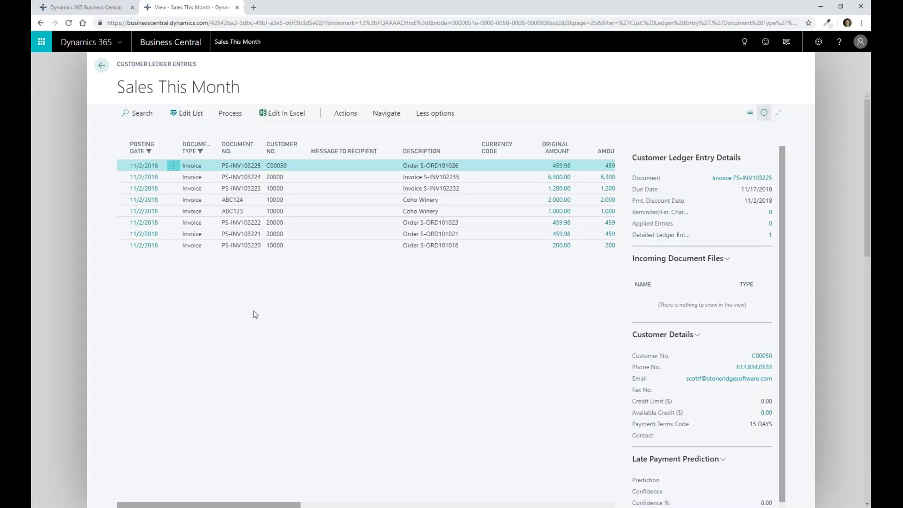
left_click(289, 120)
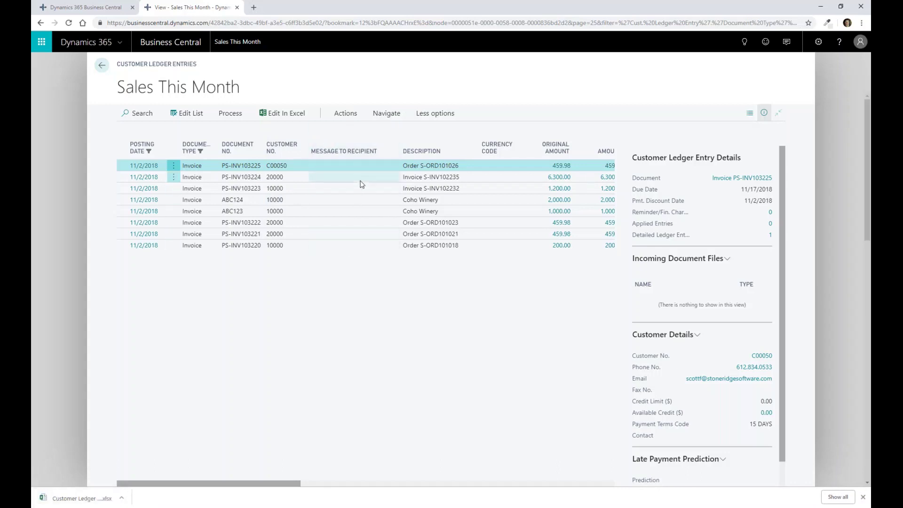
left_click(75, 498)
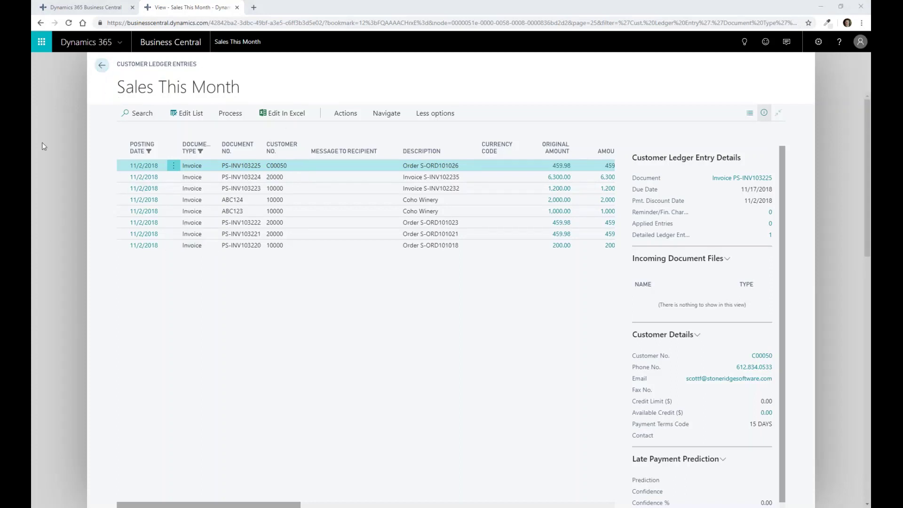
From the Insights top-customers donut, open Trey Research's customer card, then return to the role center.
left_click(102, 66)
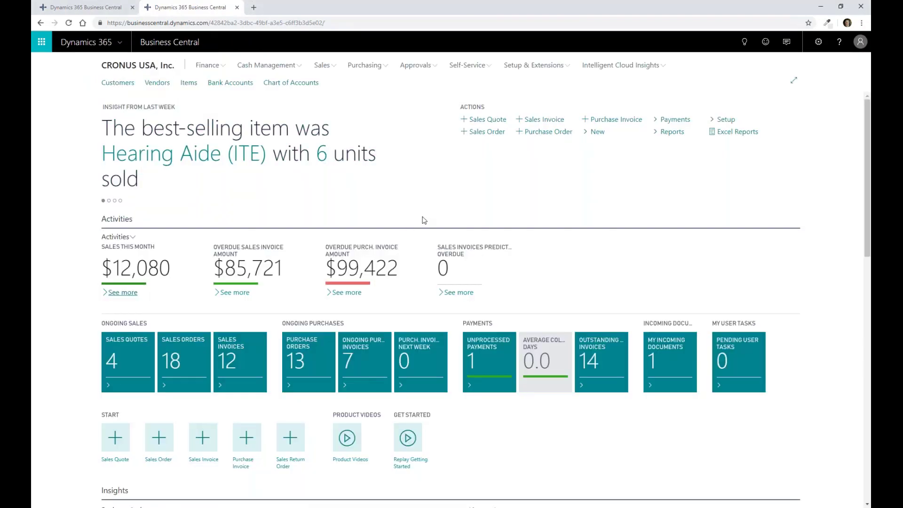
scroll(425, 222, "down", 2)
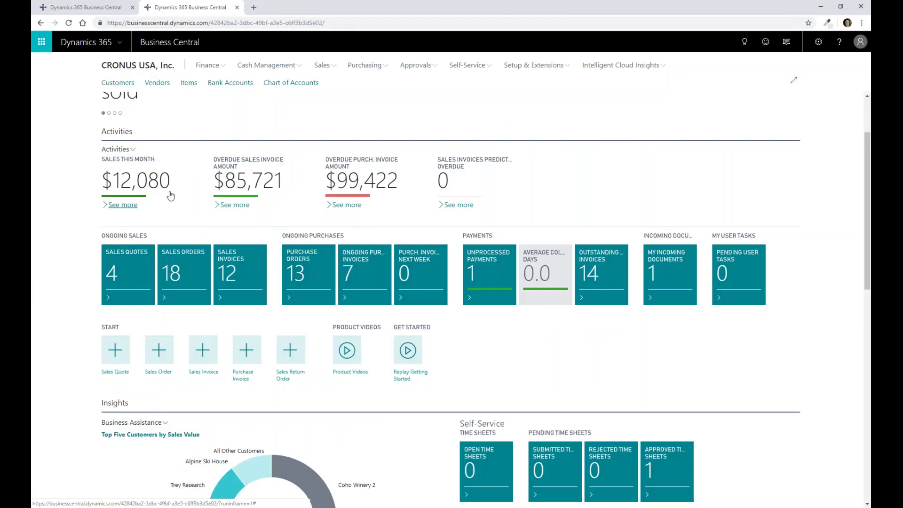
scroll(173, 202, "down", 4)
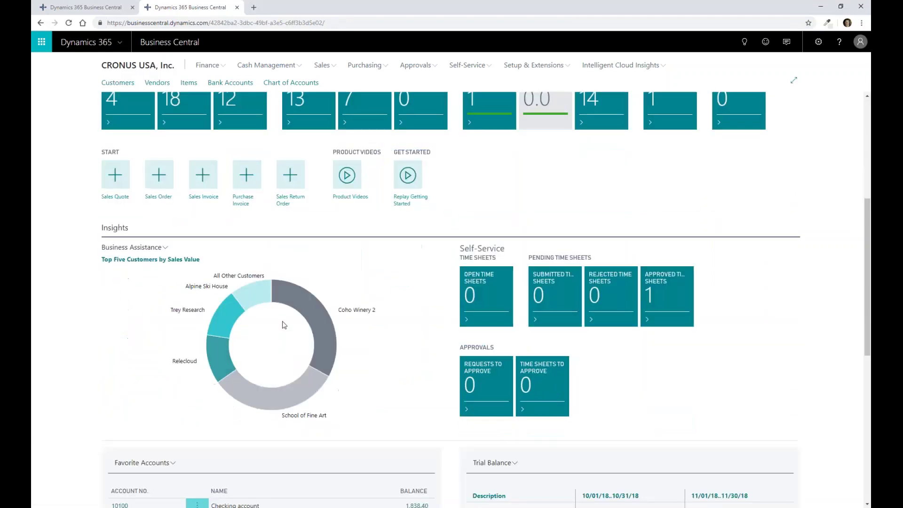
mouse_move(307, 307)
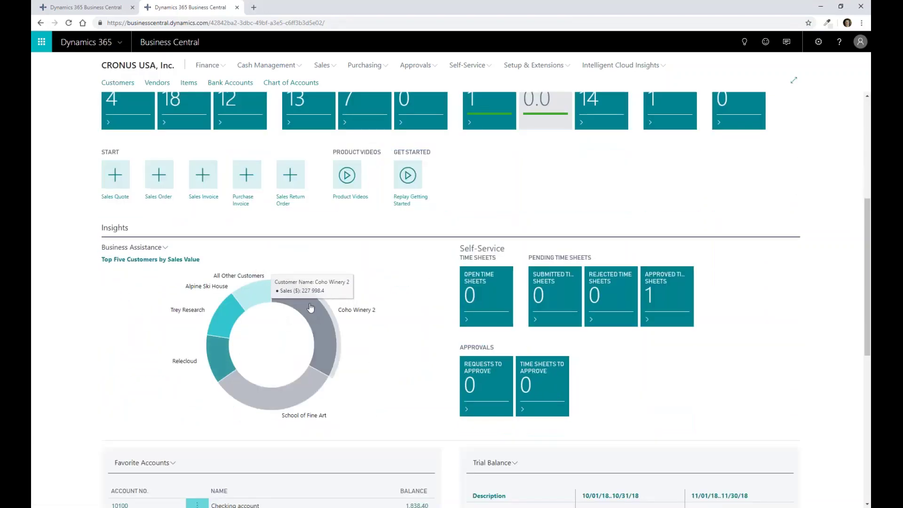
mouse_move(232, 311)
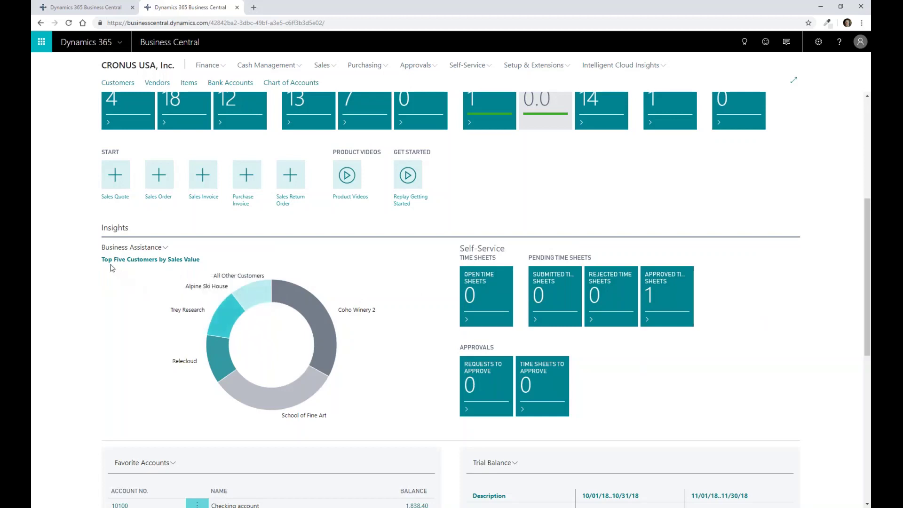
mouse_move(225, 328)
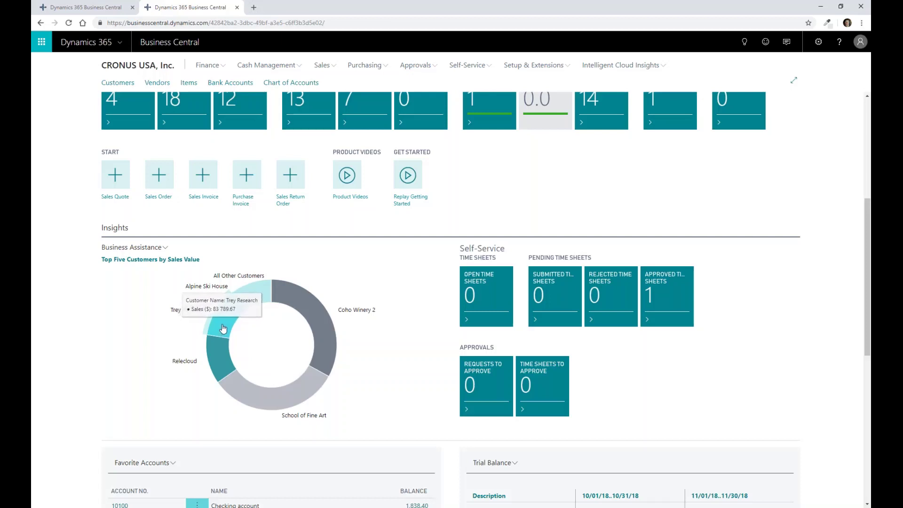
left_click(224, 329)
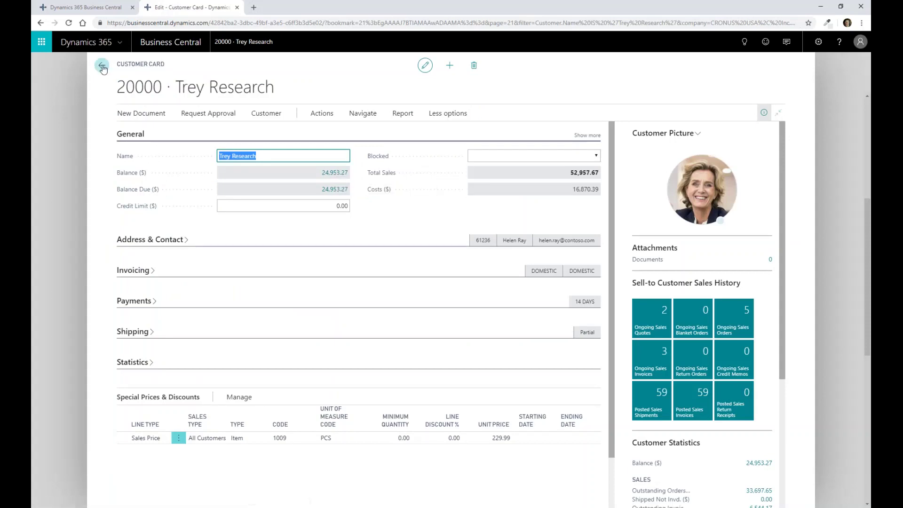
left_click(102, 65)
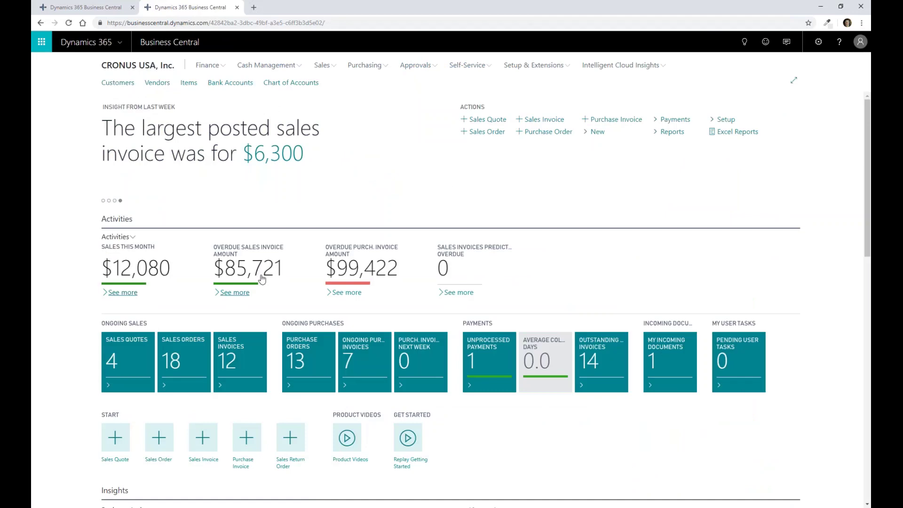
Scroll the role center down to the Power BI Reports part at the bottom.
scroll(216, 452, "down", 3)
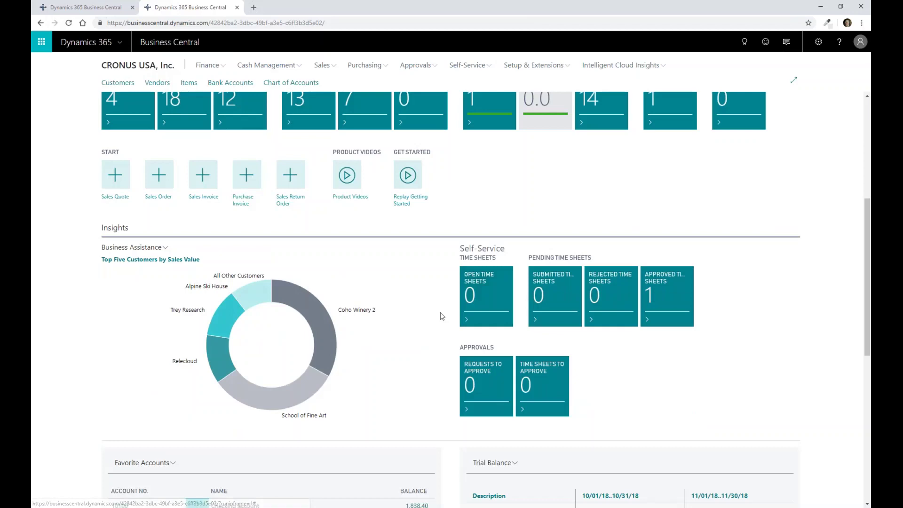
scroll(441, 315, "down", 2)
scroll(441, 315, "down", 6)
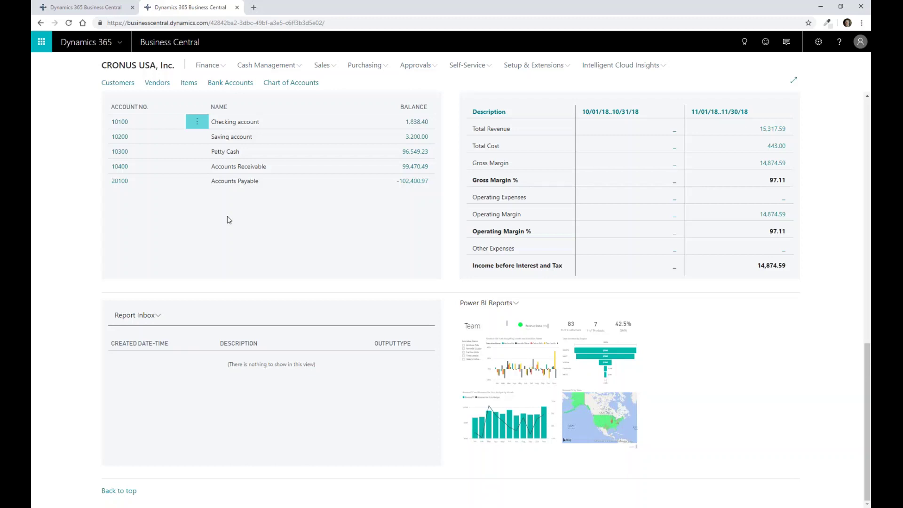
left_click(121, 166)
Show Customer Ledger Entries.xlsx from Chrome's downloads list in its folder, then close the folder.
key("ctrl+j")
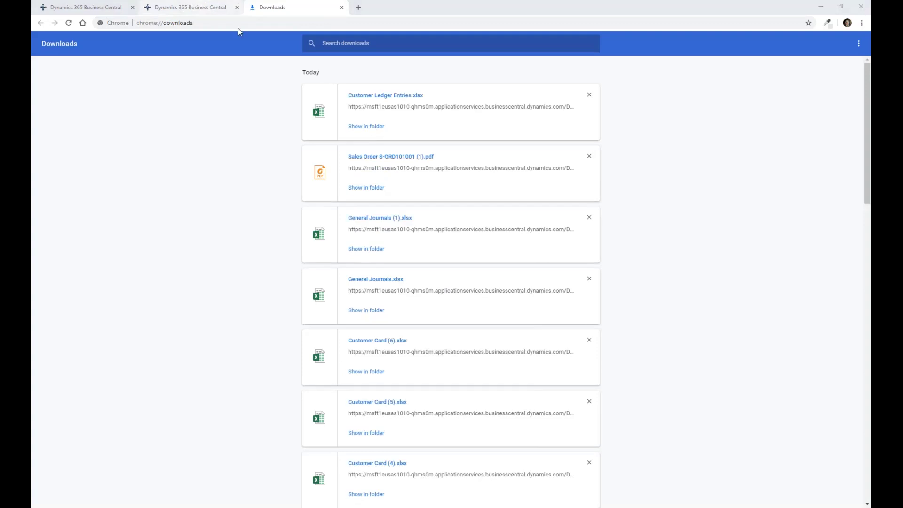
left_click(182, 8)
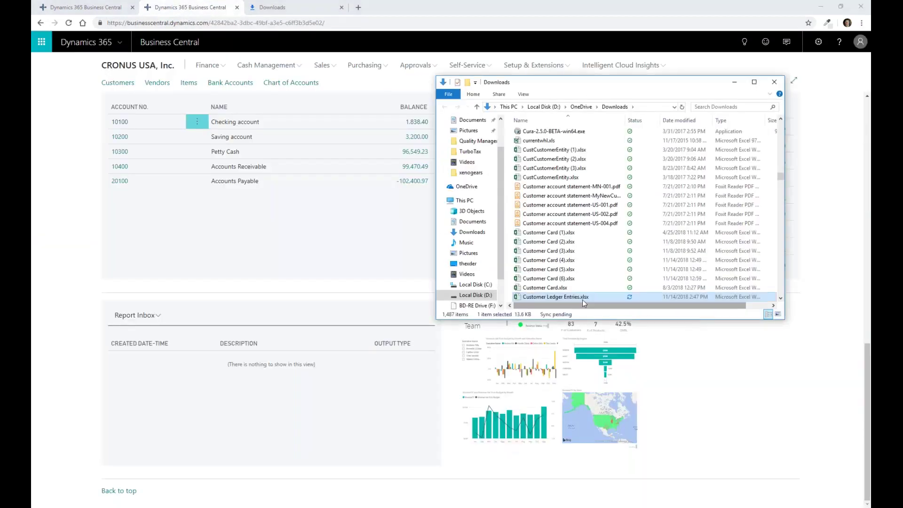
left_click(774, 82)
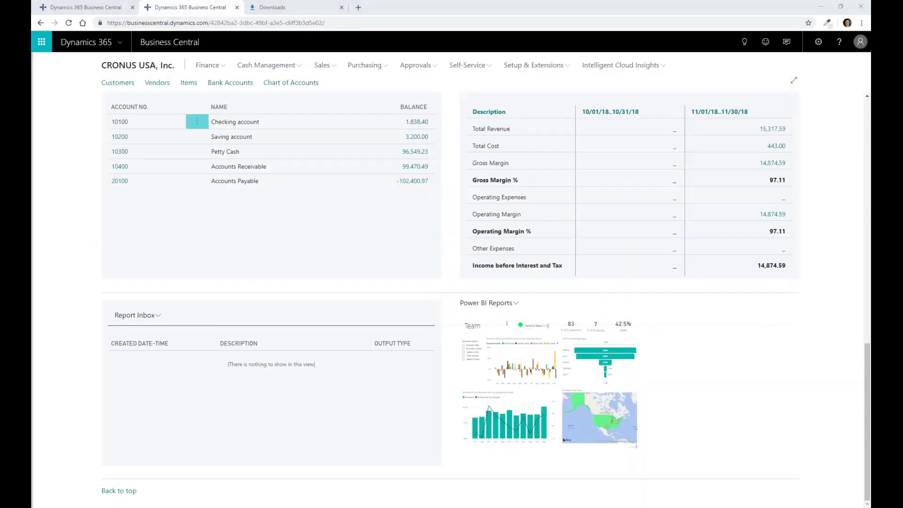
Expand the embedded Team Scorecard report and filter it to the NORTH region.
left_click(509, 306)
left_click(489, 334)
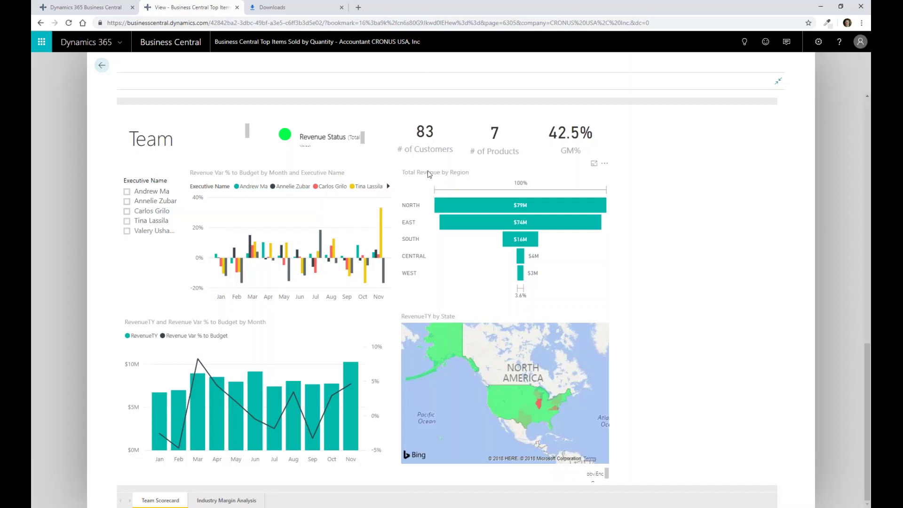
left_click(480, 208)
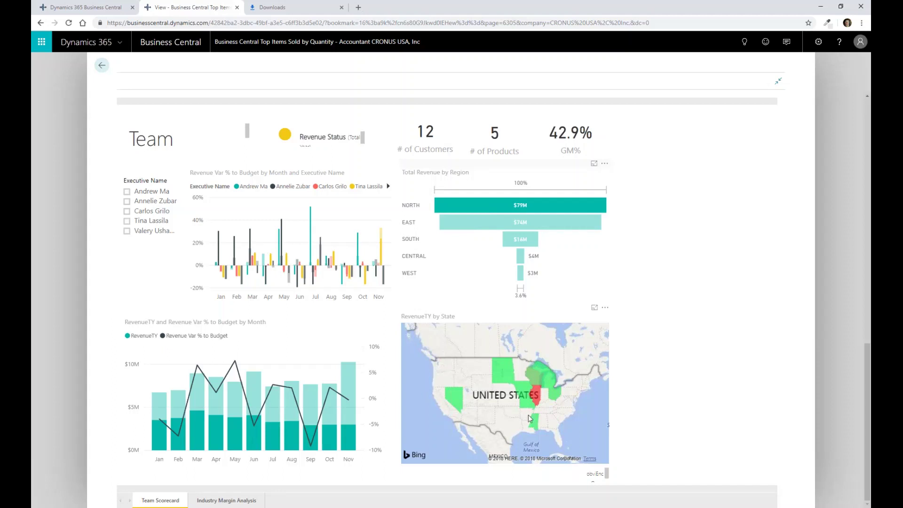
mouse_move(536, 428)
left_click(127, 192)
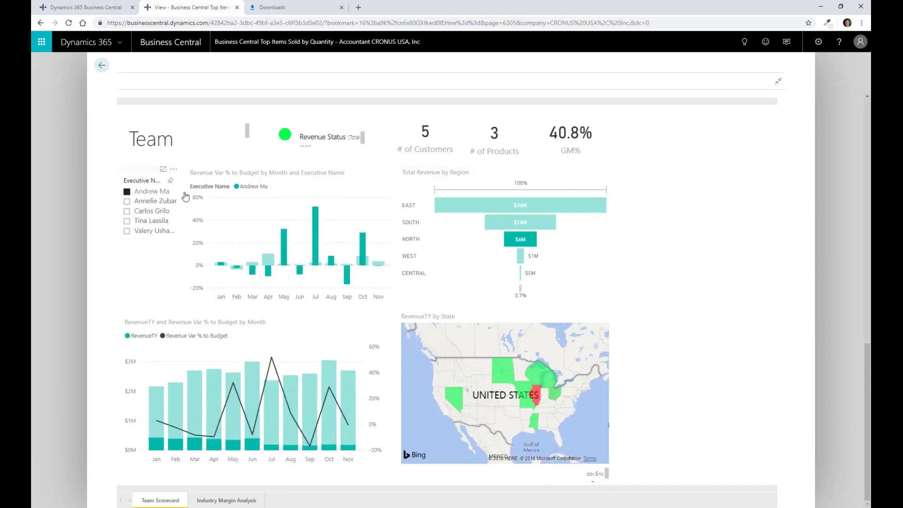
Open the Industry Margin Analysis page, cross-filter by one industry bubble, and return home.
mouse_move(318, 238)
left_click(218, 501)
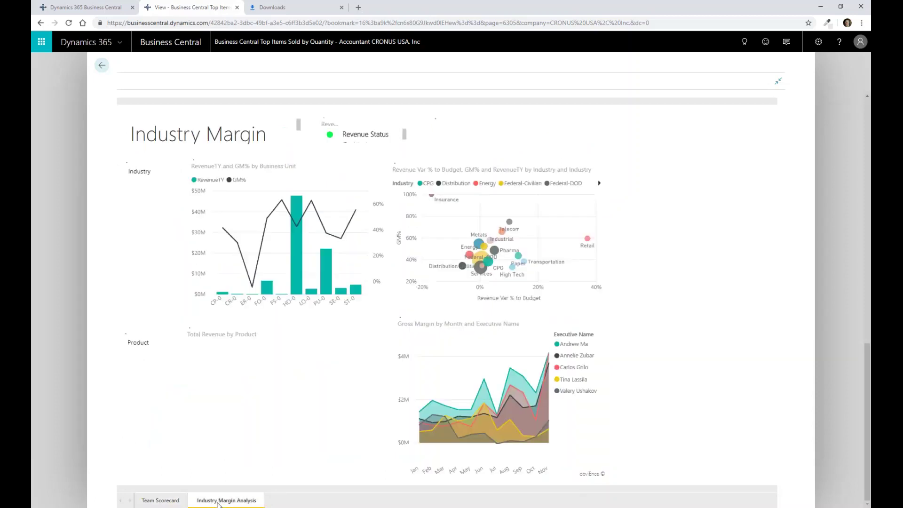
mouse_move(319, 443)
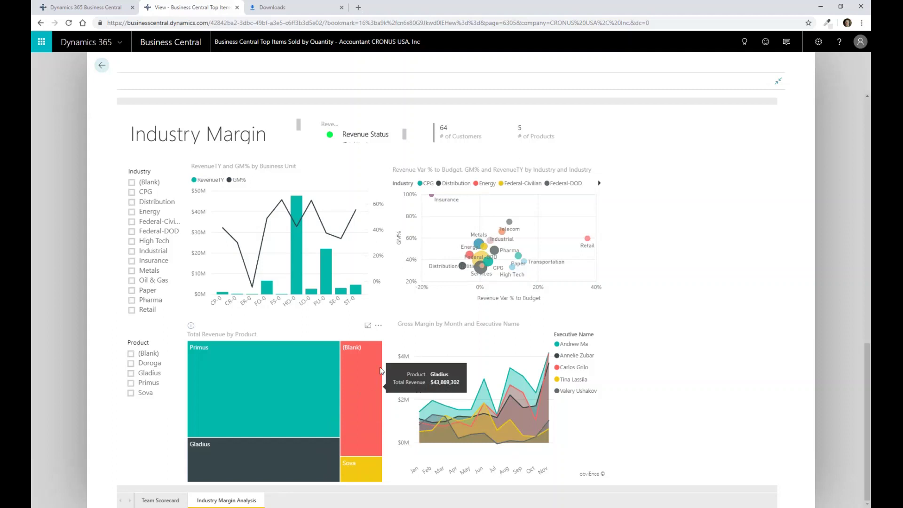
left_click(480, 258)
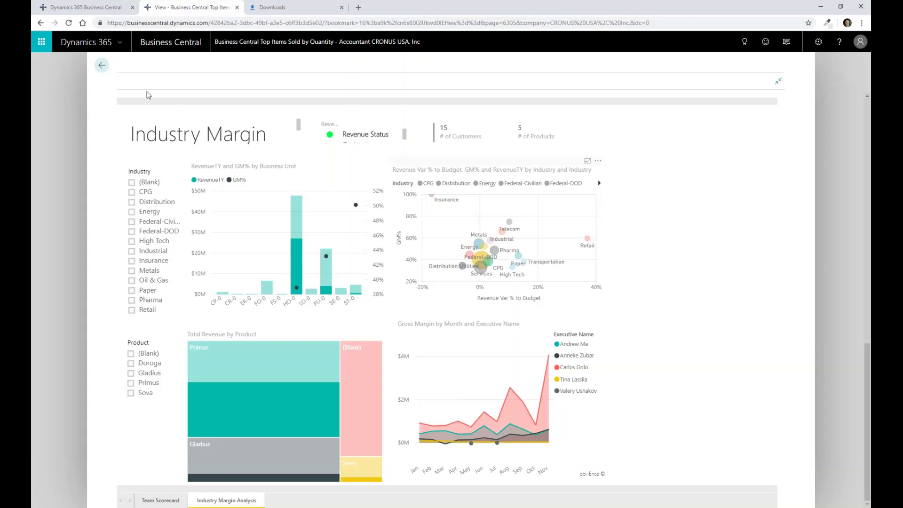
left_click(102, 65)
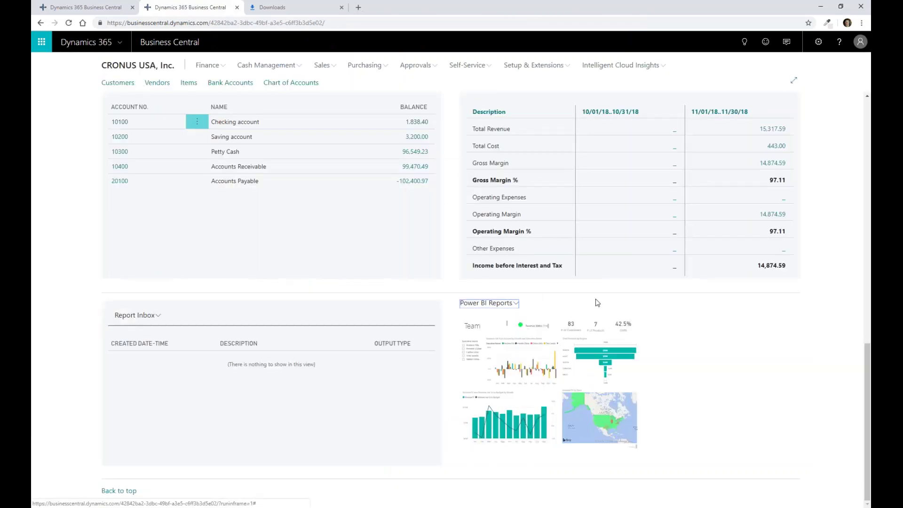
Choose Manage Report from the Power BI Reports actions to edit the Team Scorecard.
left_click(503, 307)
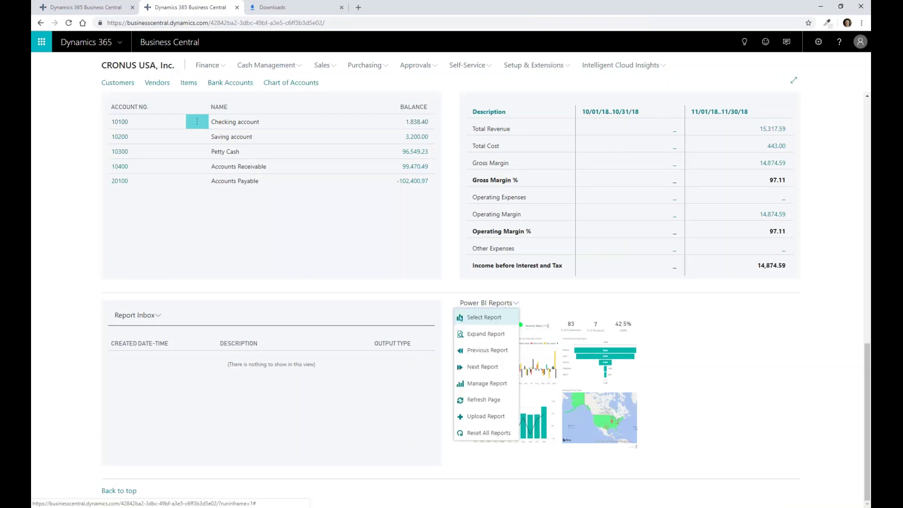
left_click(493, 385)
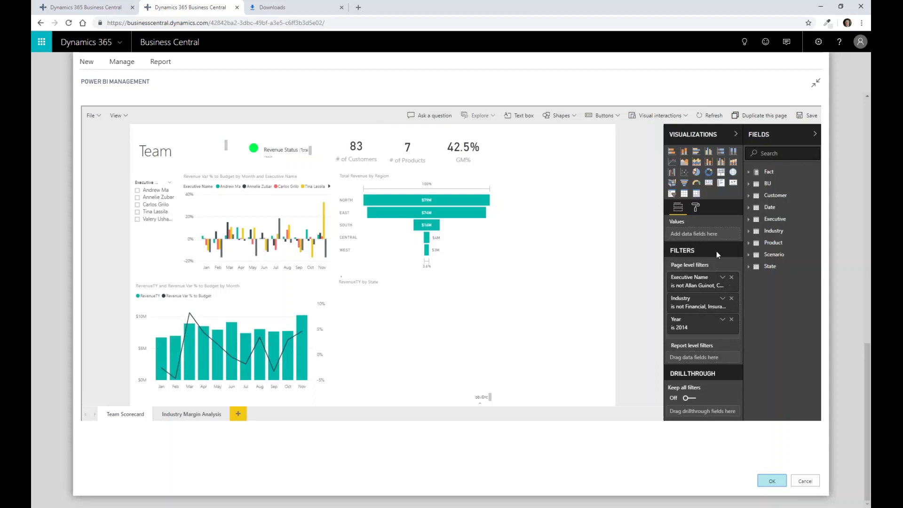
Turn the Total Revenue by Region funnel into a treemap, save the report, and close the editor.
left_click(352, 180)
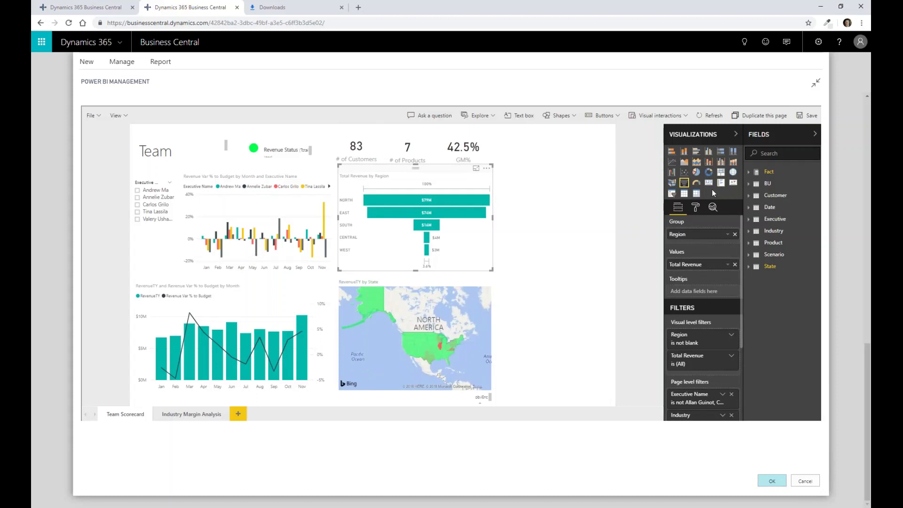
left_click(720, 173)
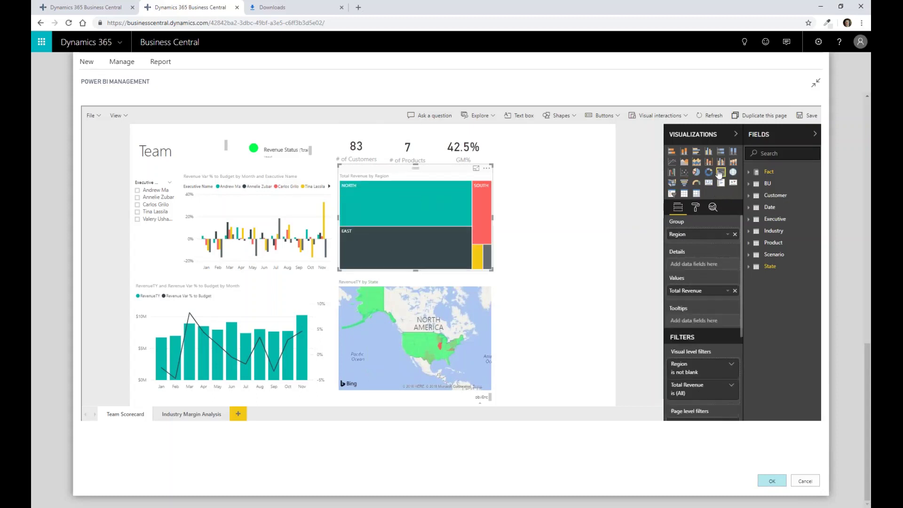
left_click(92, 116)
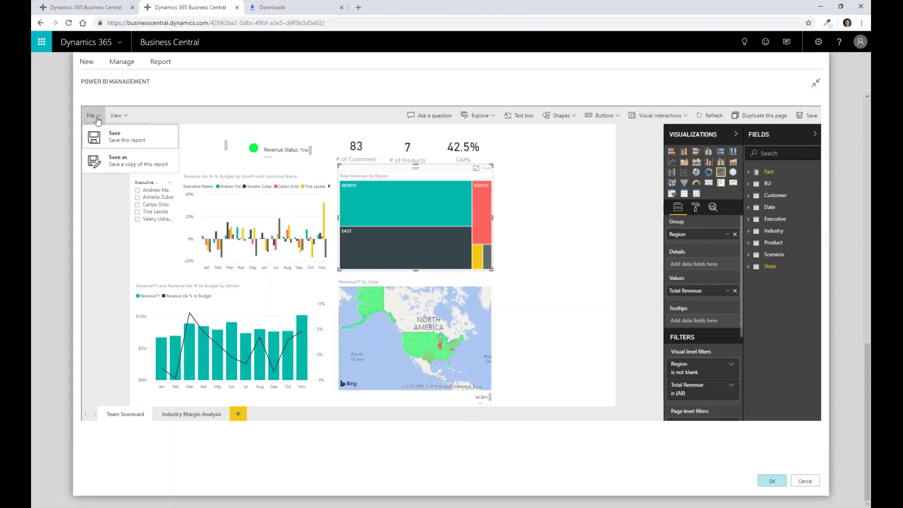
left_click(98, 138)
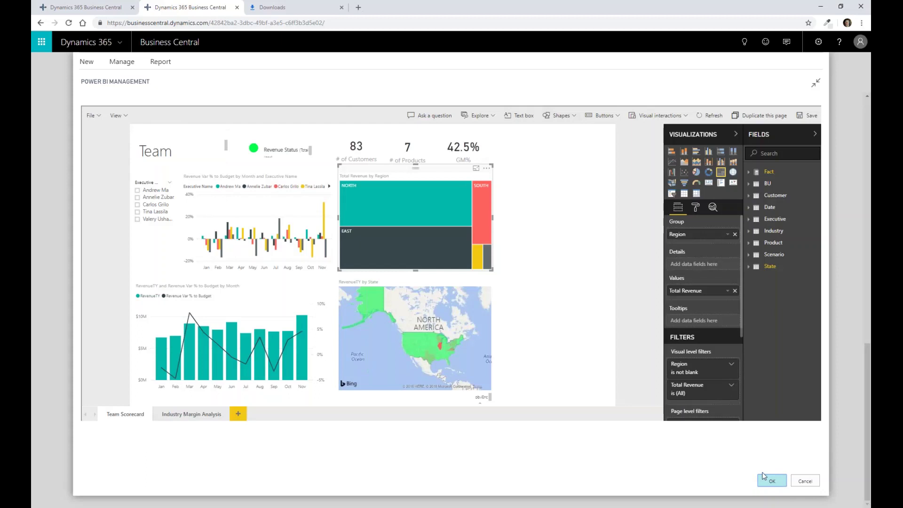
key("Escape")
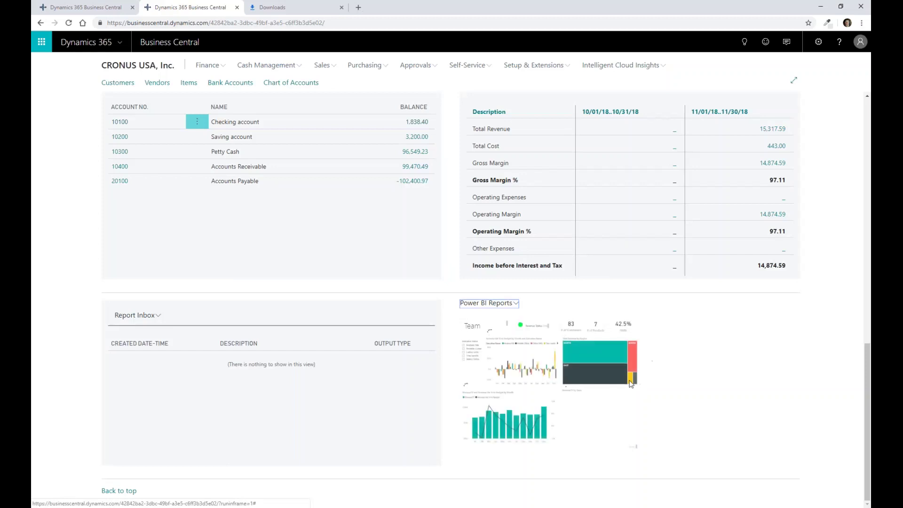
View the full Team Scorecard with its revenue treemap, go back, and scroll to the top.
left_click(512, 304)
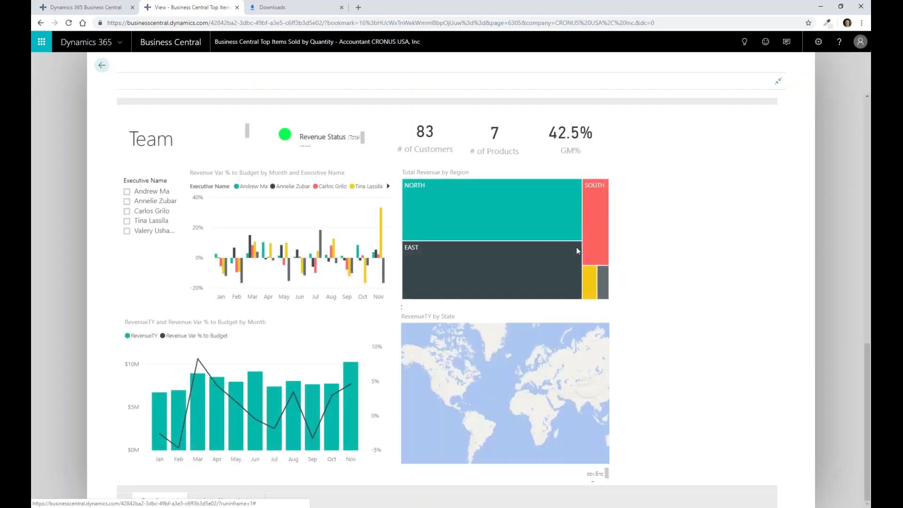
left_click(100, 66)
scroll(375, 359, "up", 5)
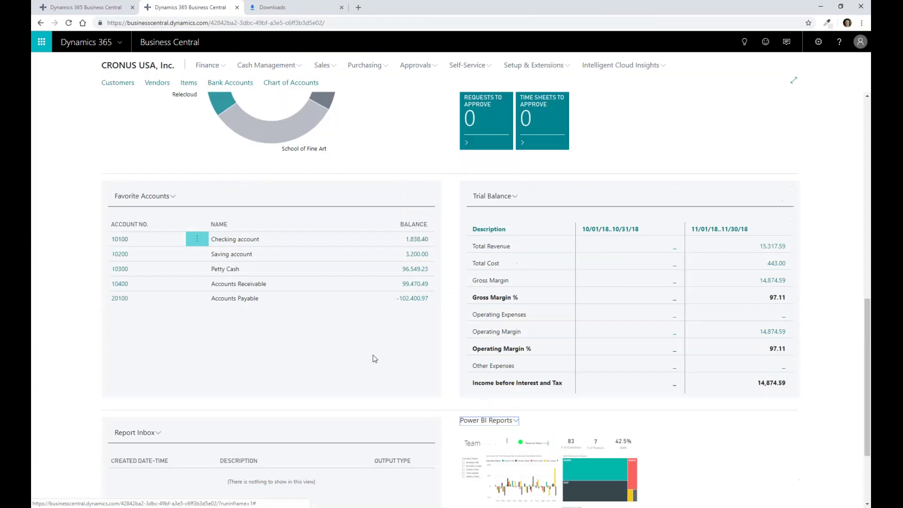
scroll(375, 359, "up", 5)
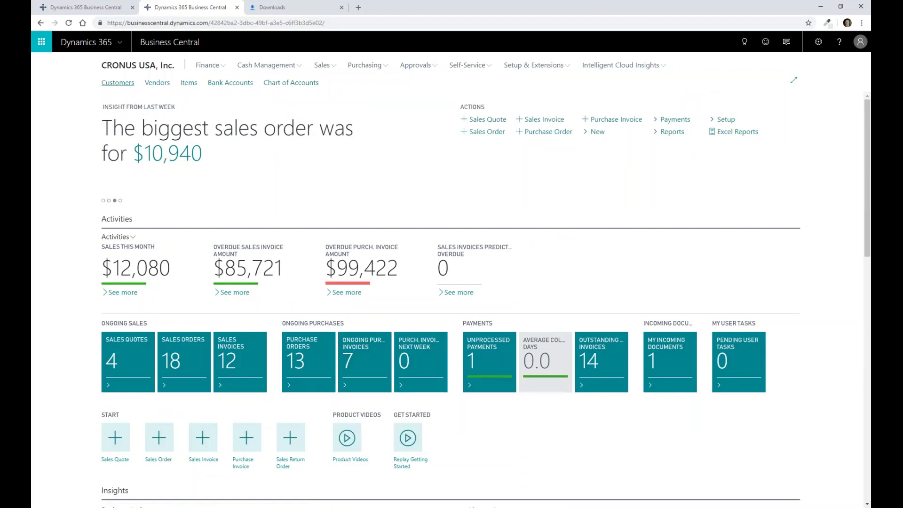
left_click(117, 83)
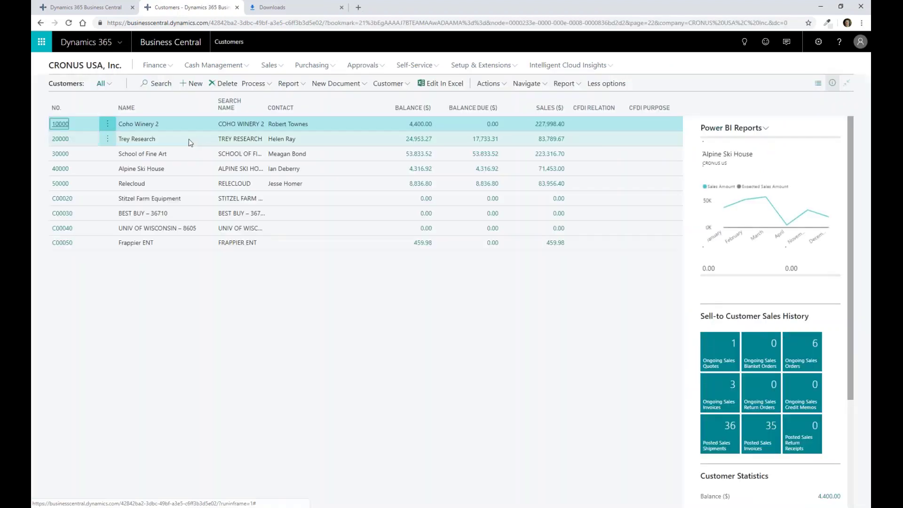
left_click(188, 139)
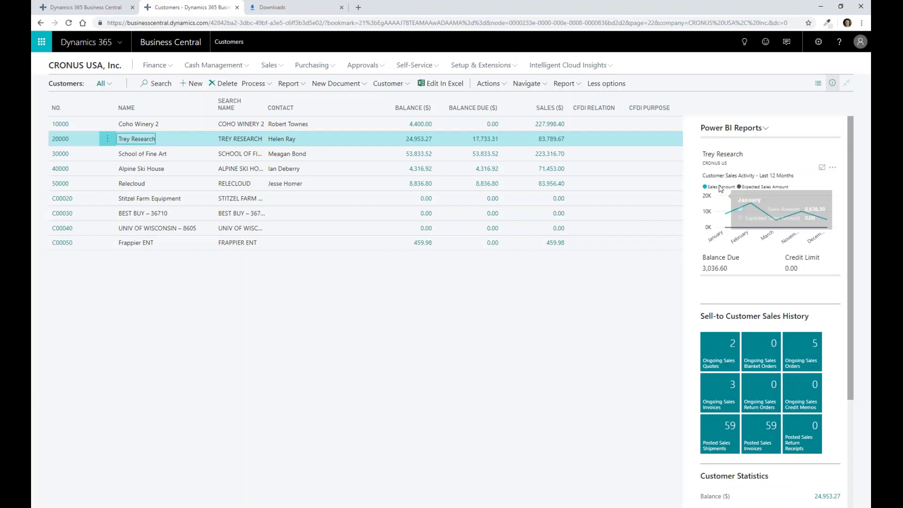
mouse_move(749, 208)
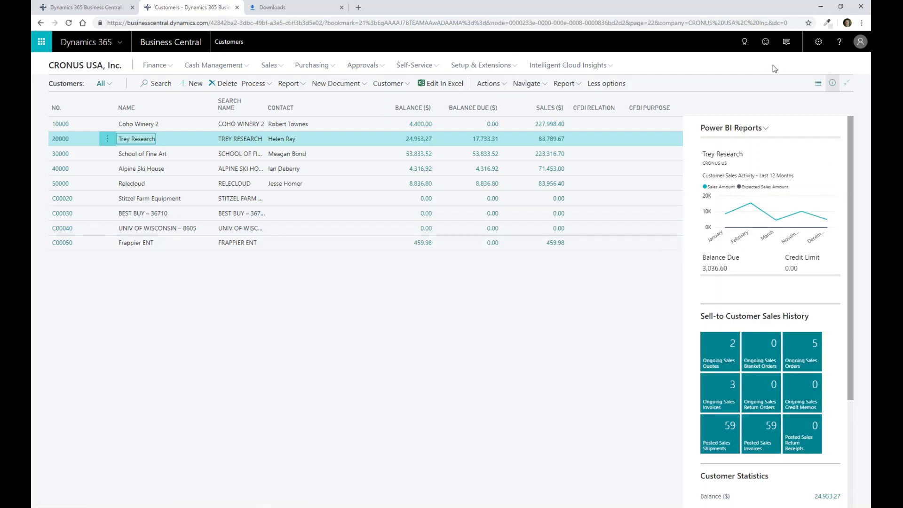
key("alt+Left")
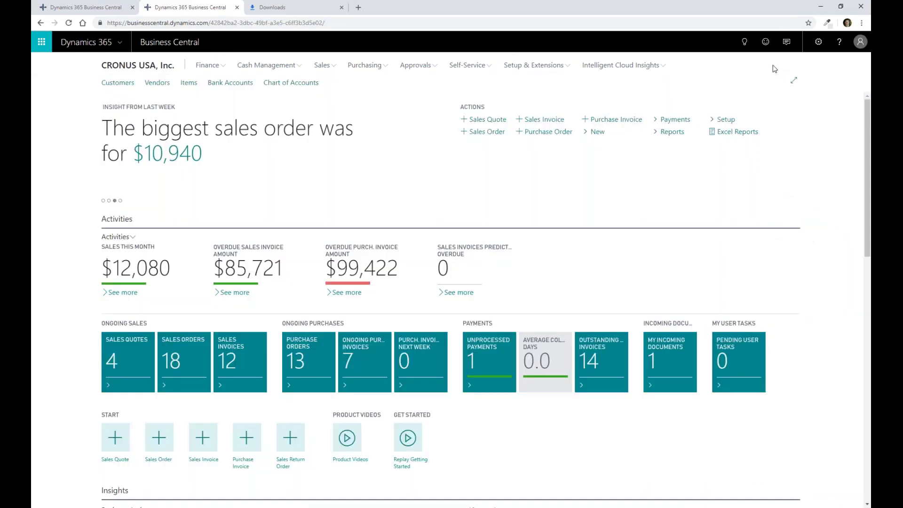